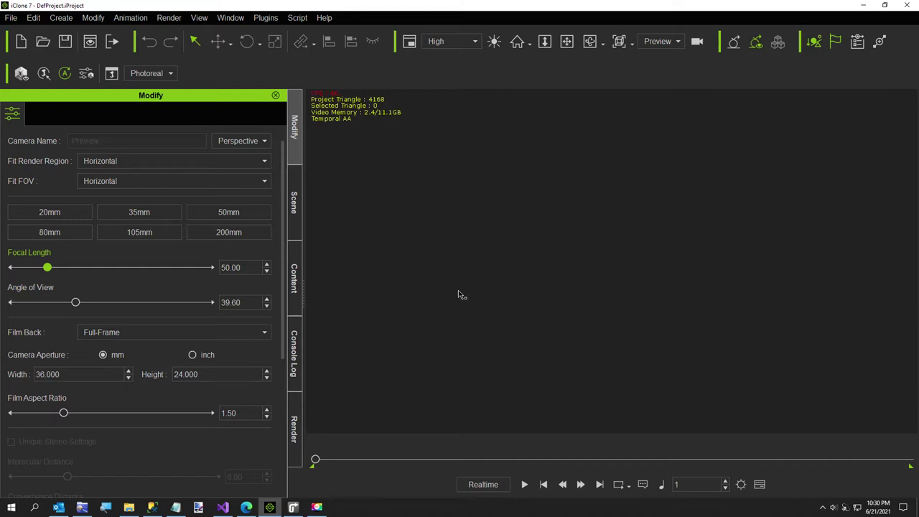
Step: Add the AnimatedCandle prop from the Content library's Prop > DataJuggler folder to the scene
{"action": "left_click", "coordinate": [293, 280]}
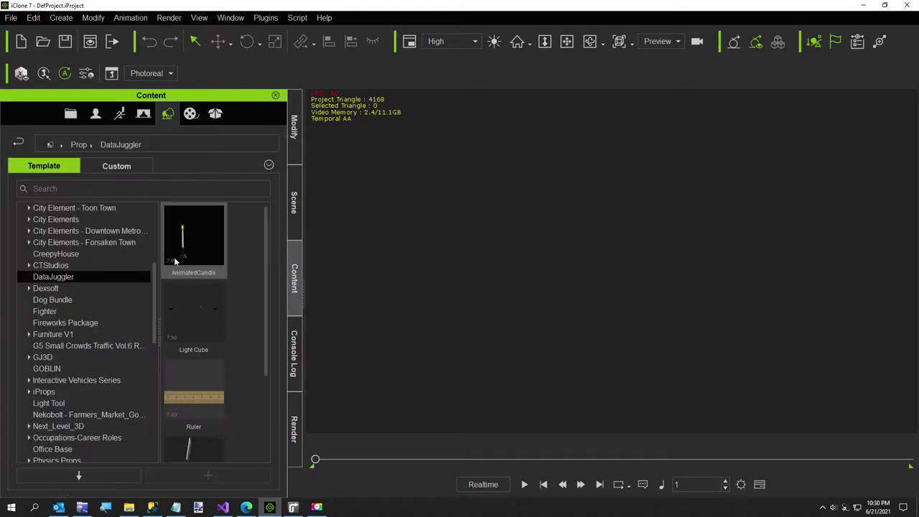
{"action": "mouse_move", "coordinate": [183, 245]}
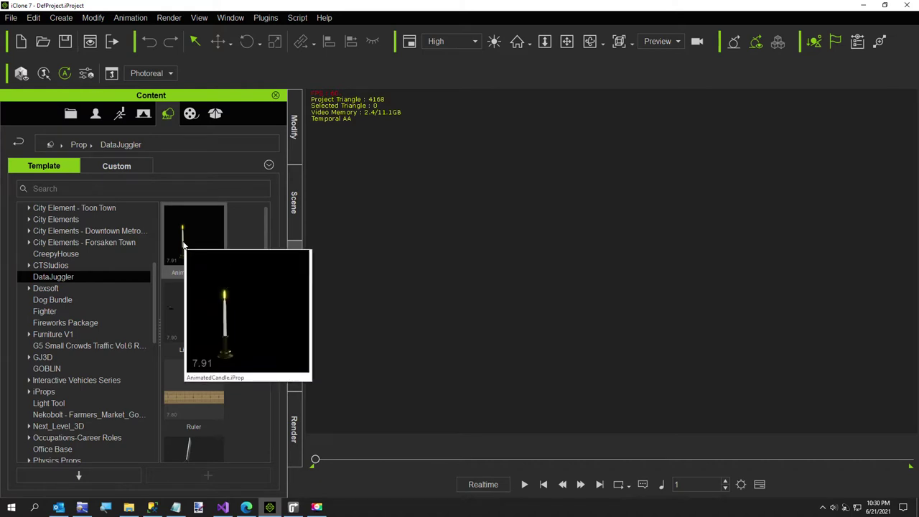
{"action": "double_click", "coordinate": [183, 245]}
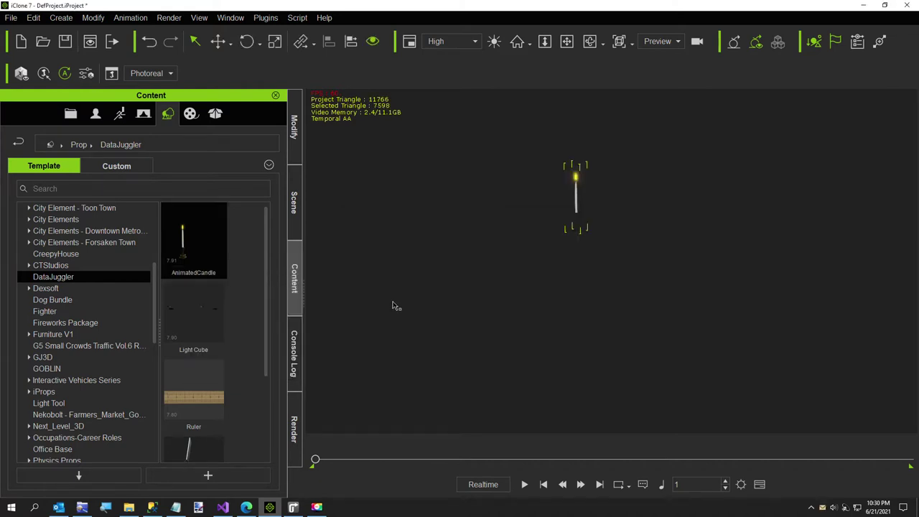
Step: Zoom and orbit close onto the candle holder, then play its flickering flame animation
{"action": "scroll", "coordinate": [610, 253], "scroll_direction": "up", "scroll_amount": 6}
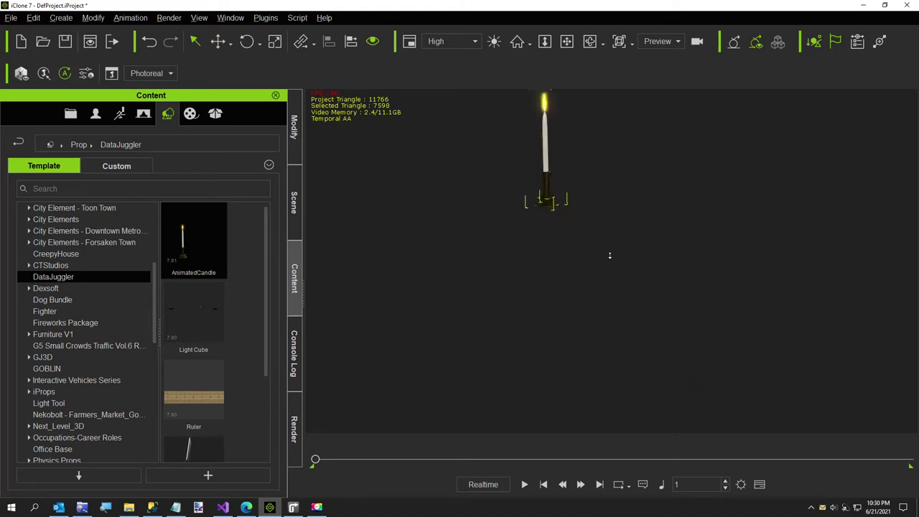
{"action": "right_click_drag", "start_coordinate": [532, 281], "coordinate": [547, 258]}
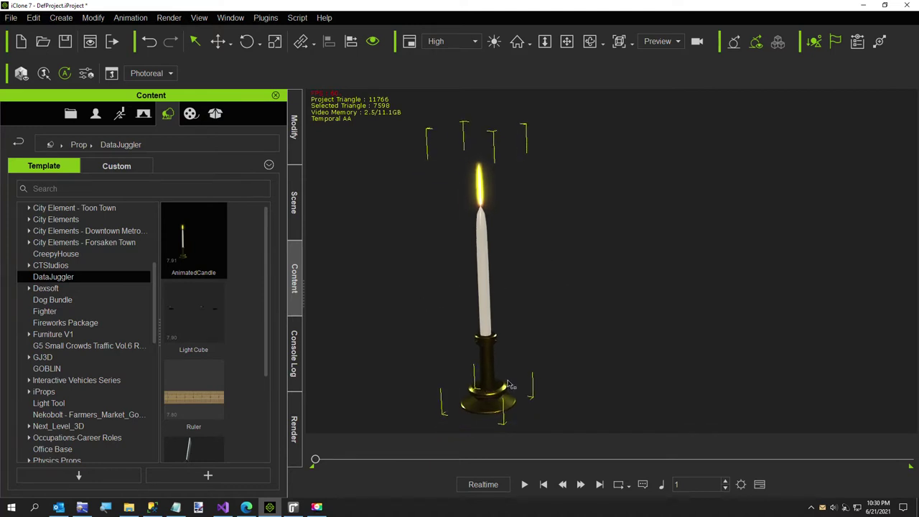
{"action": "left_click", "coordinate": [525, 485]}
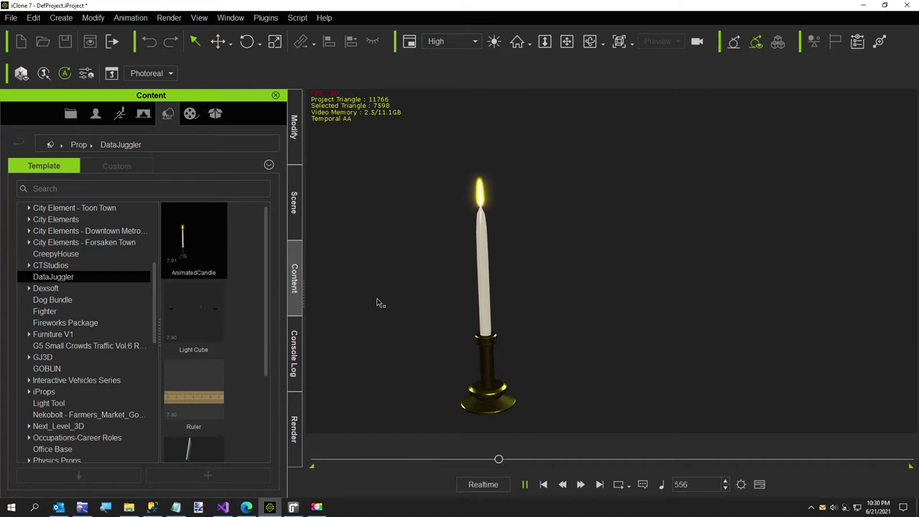
Step: Rewind to frame 1, Shift-drag the Move gizmo to clone three candles in a row, and play them
{"action": "left_click", "coordinate": [526, 484]}
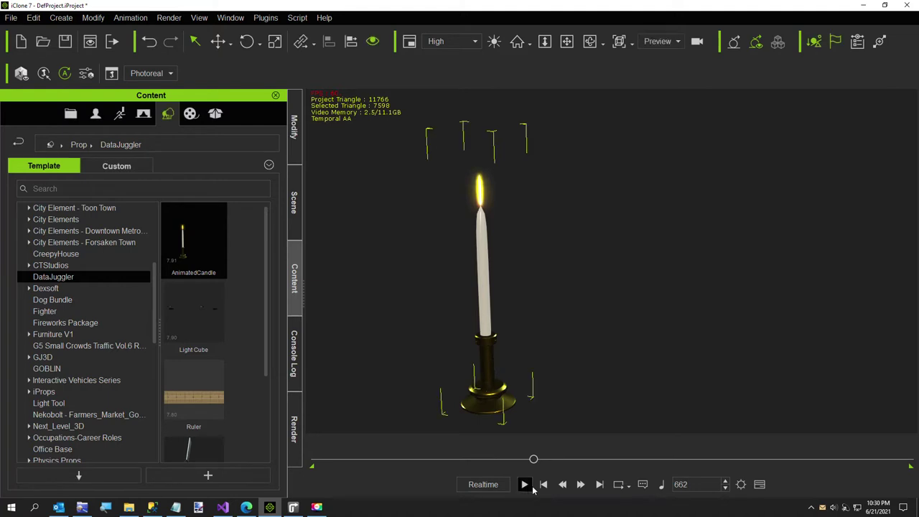
{"action": "left_click", "coordinate": [543, 485]}
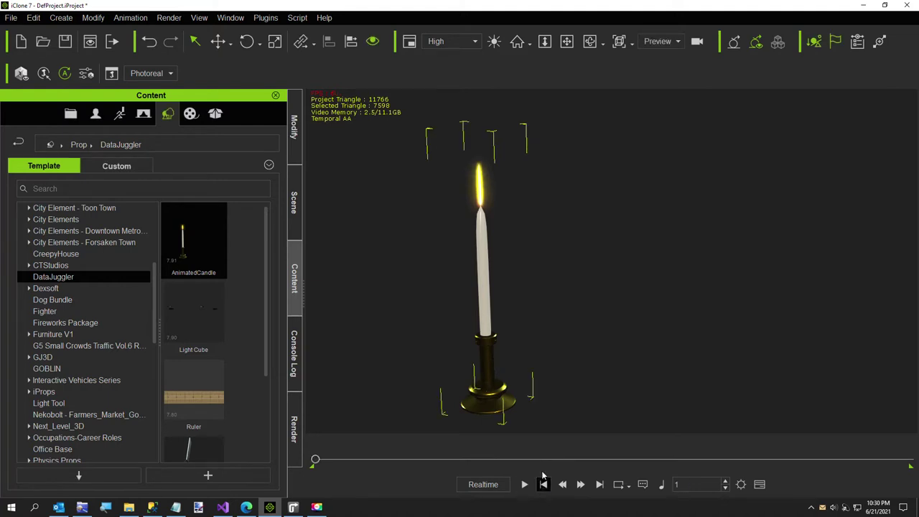
{"action": "key", "text": "w"}
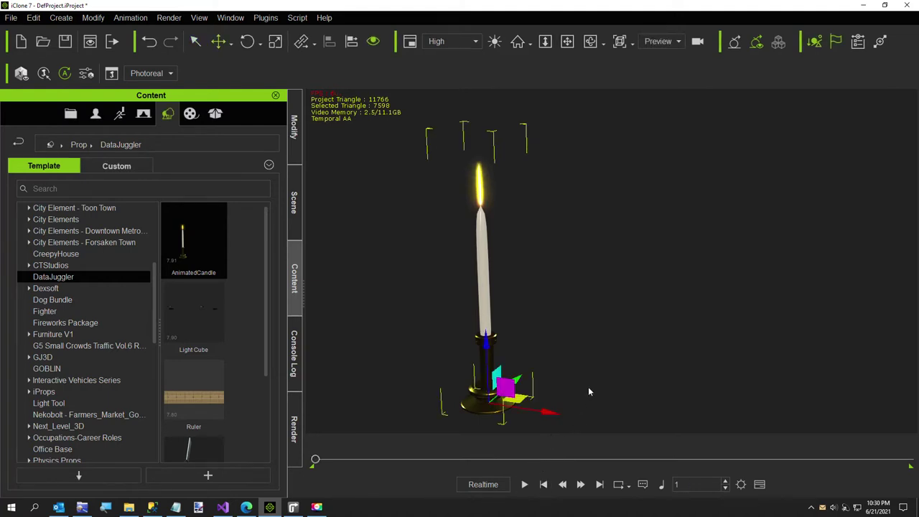
{"action": "right_click_drag", "start_coordinate": [624, 351], "coordinate": [583, 354]}
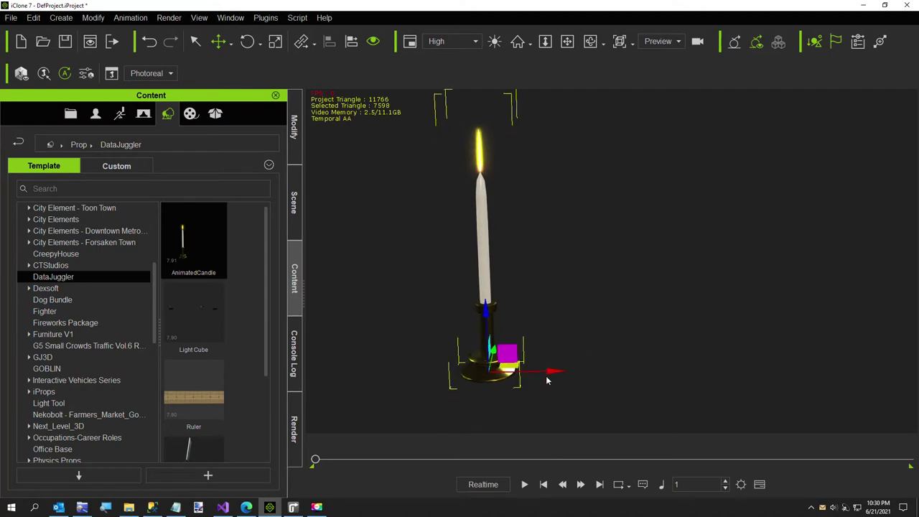
{"action": "left_click_drag", "start_coordinate": [548, 368], "coordinate": [822, 368], "text": "shift"}
{"action": "left_click", "coordinate": [525, 485]}
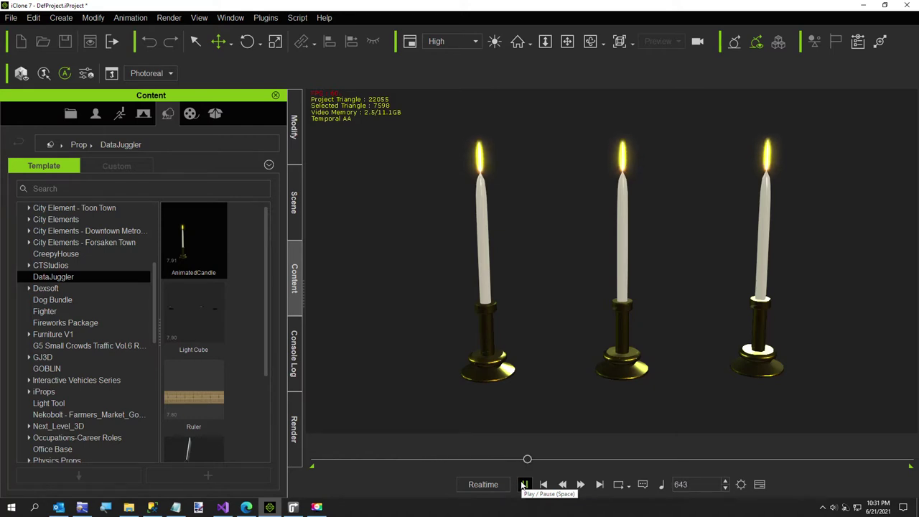
{"action": "left_click", "coordinate": [524, 485]}
Step: Detach the first candle's FLAME from CANDLE via Modify > Attach, then choose Script > Load Python
{"action": "left_click", "coordinate": [543, 485]}
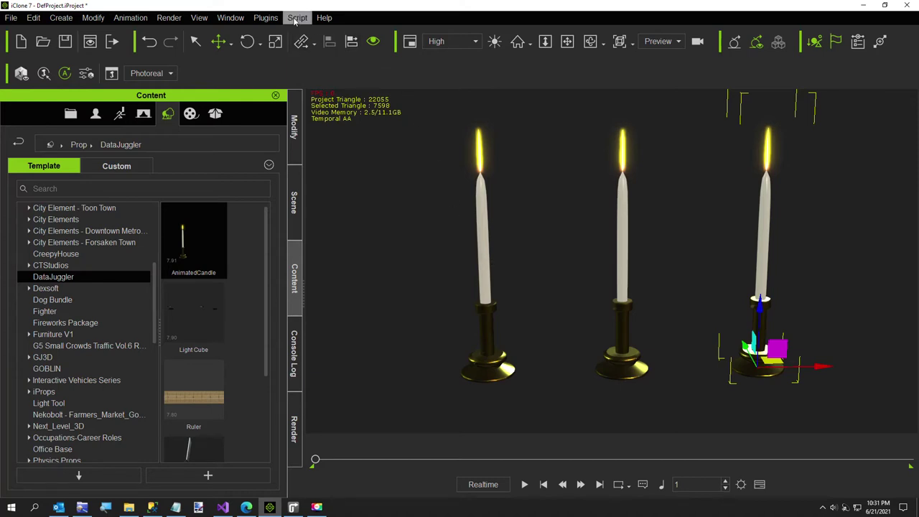
{"action": "left_click", "coordinate": [294, 203]}
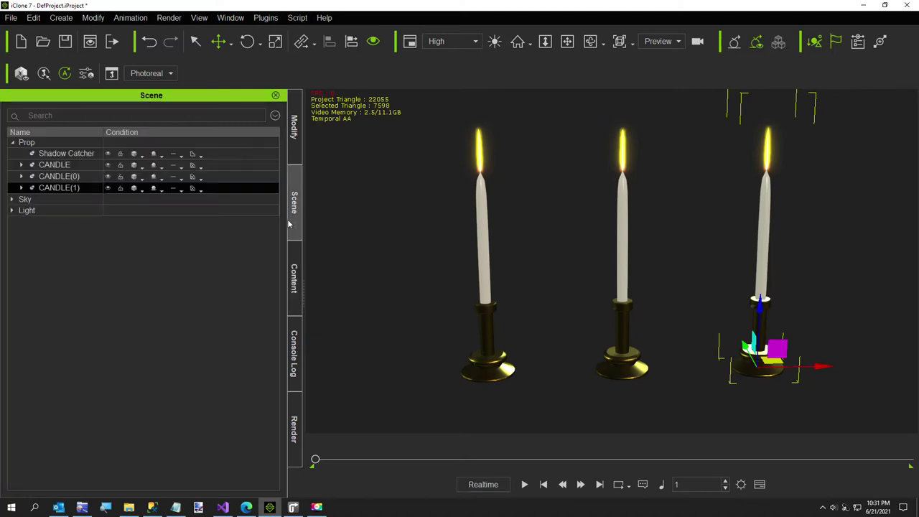
{"action": "left_click", "coordinate": [21, 167]}
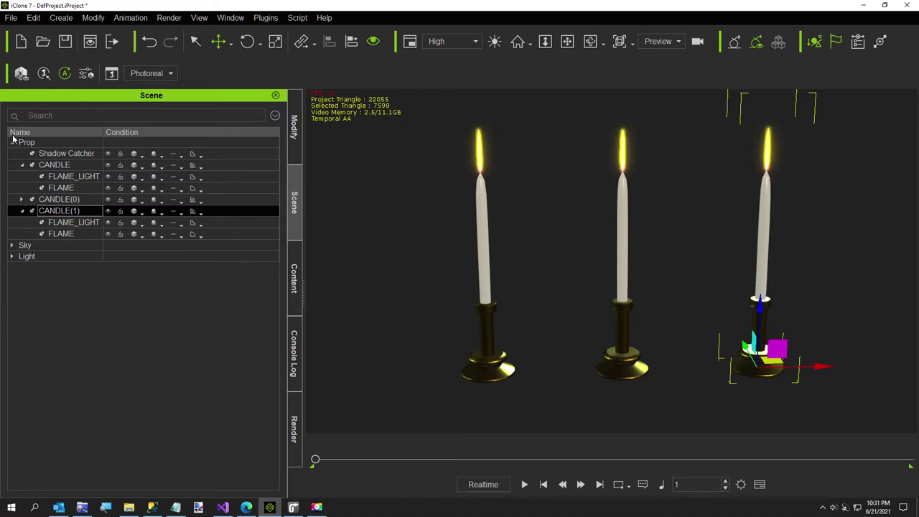
{"action": "left_click", "coordinate": [50, 188]}
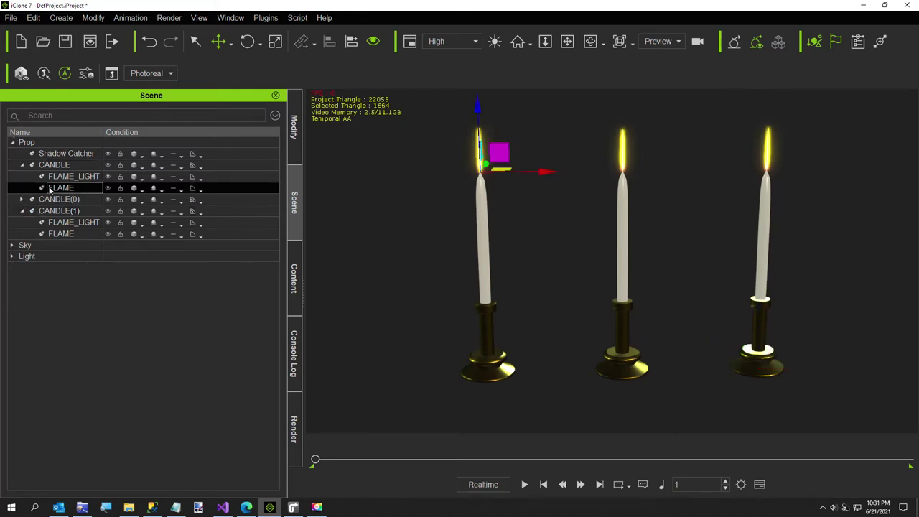
{"action": "left_click", "coordinate": [295, 148]}
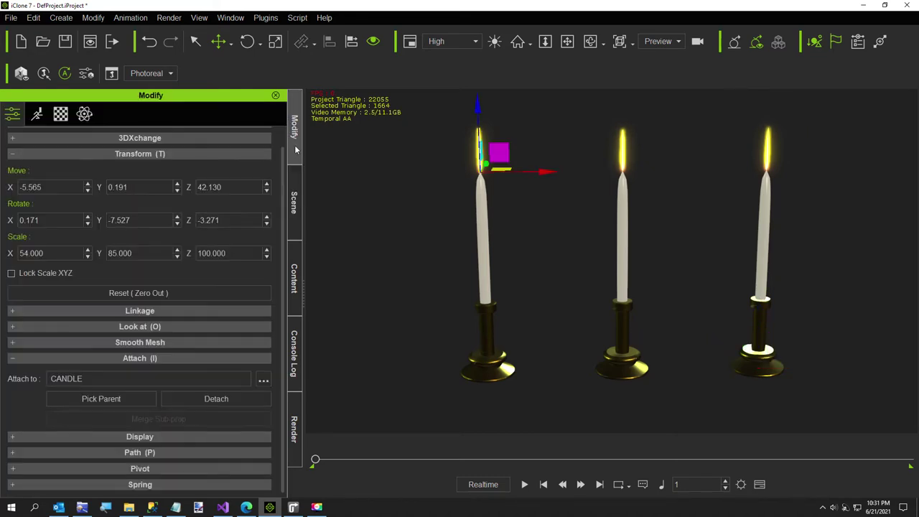
{"action": "left_click", "coordinate": [204, 401]}
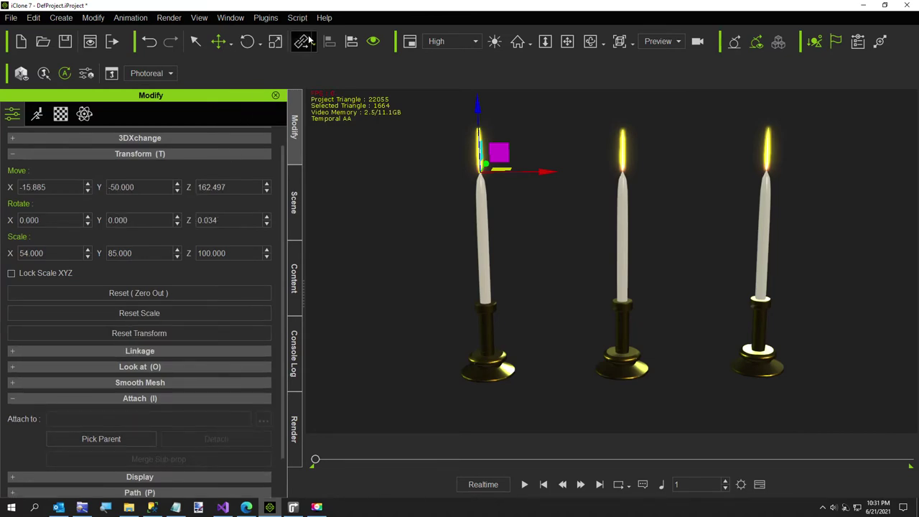
{"action": "left_click", "coordinate": [298, 17]}
{"action": "left_click", "coordinate": [318, 33]}
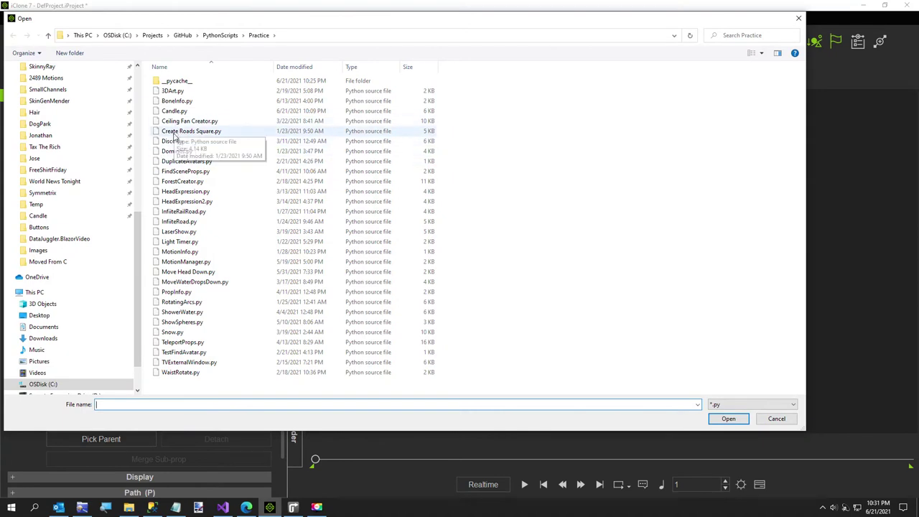
Step: Run Candle.py on the detached flame with the Speed slider moved left for faster flicker
{"action": "double_click", "coordinate": [176, 110]}
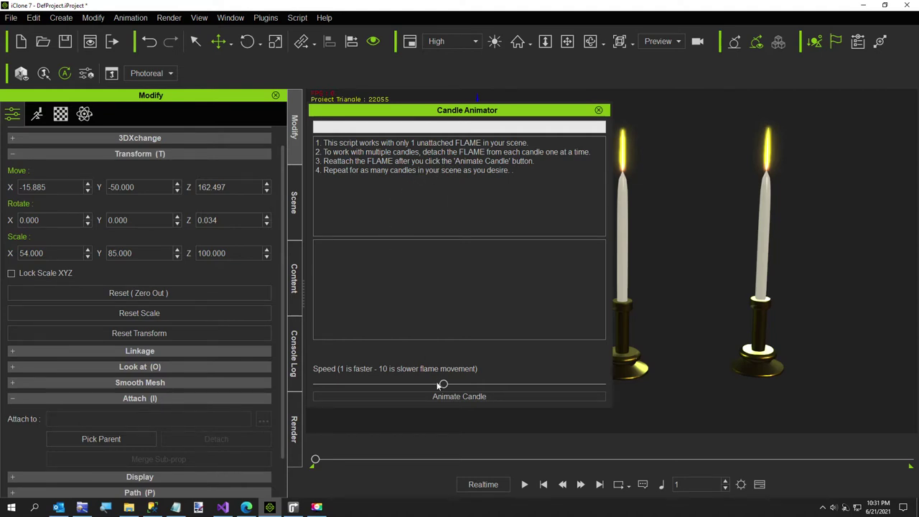
{"action": "left_click_drag", "start_coordinate": [443, 386], "coordinate": [381, 384]}
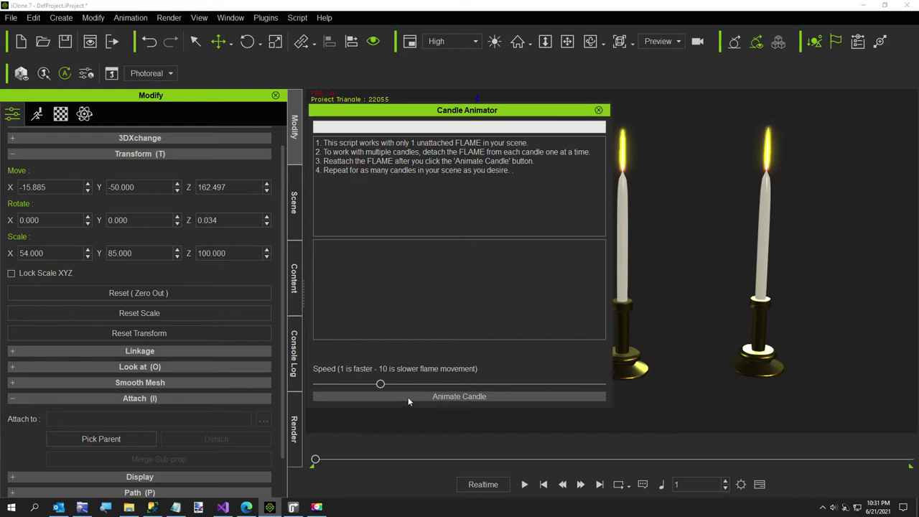
{"action": "left_click", "coordinate": [408, 397]}
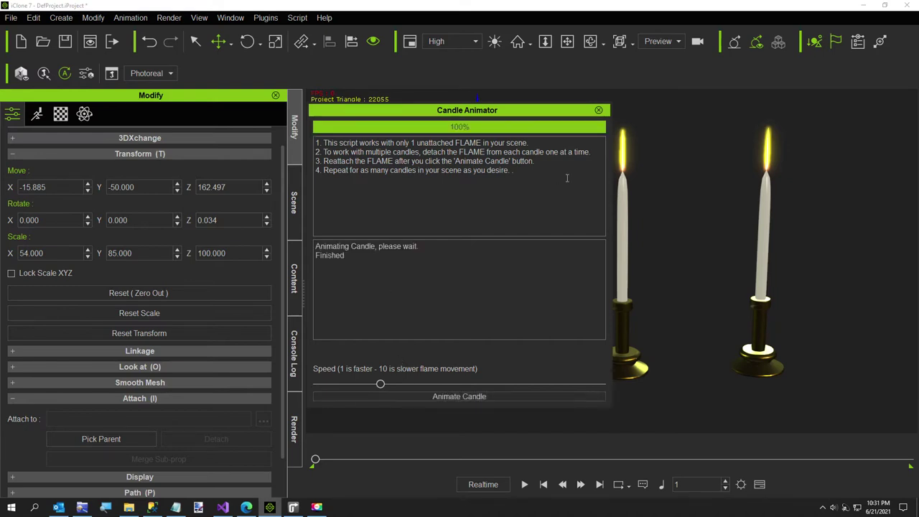
Step: Close Candle Animator, drag the loose FLAME back onto CANDLE, and select CANDLE(0)'s flame
{"action": "left_click", "coordinate": [599, 112]}
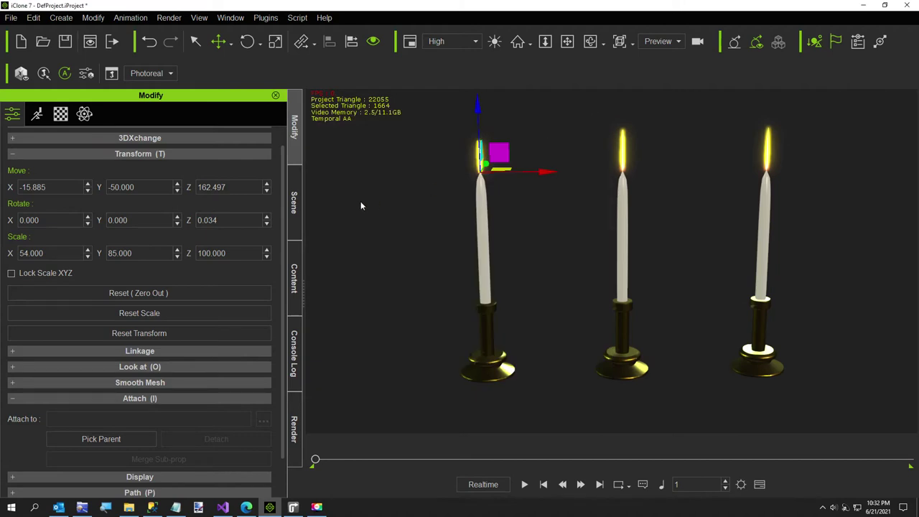
{"action": "left_click", "coordinate": [294, 205]}
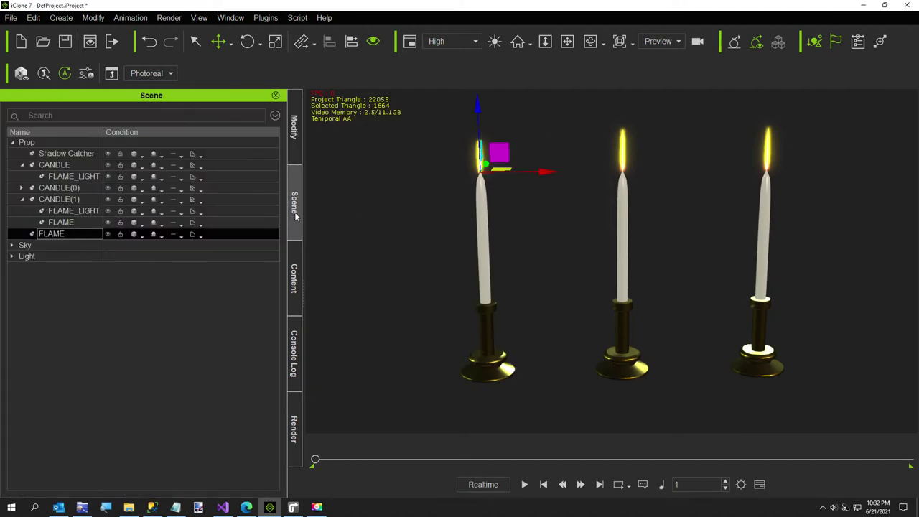
{"action": "left_click", "coordinate": [294, 127]}
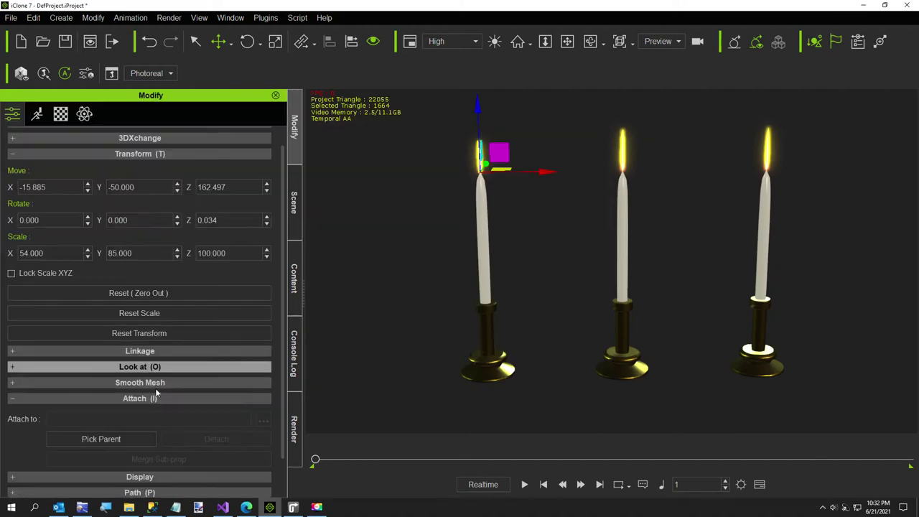
{"action": "left_click", "coordinate": [295, 279]}
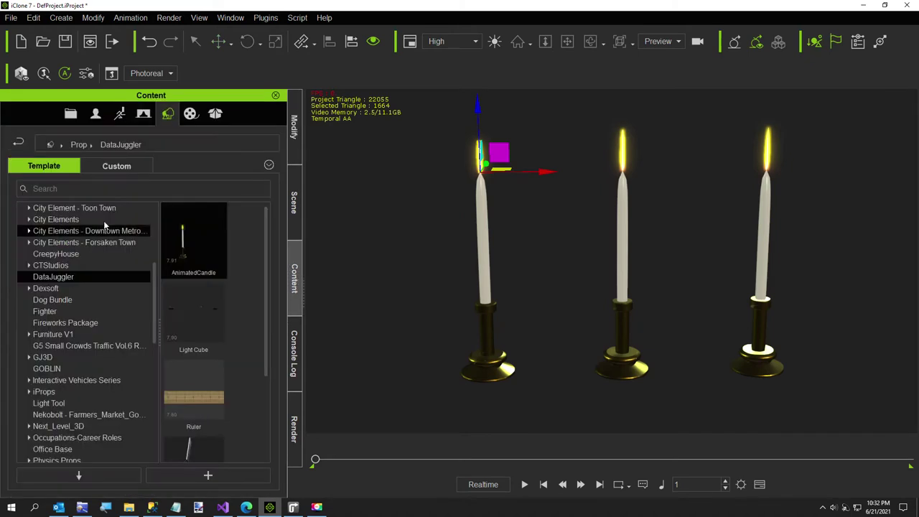
{"action": "left_click", "coordinate": [294, 204]}
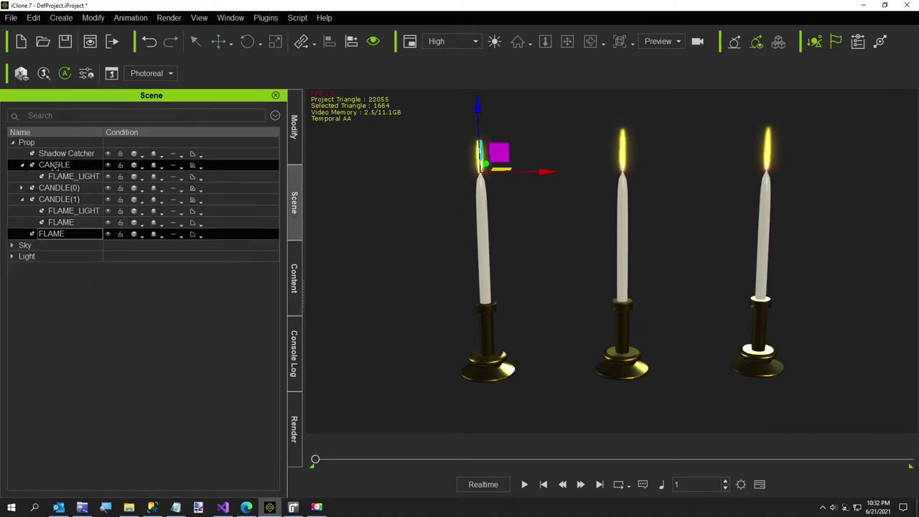
{"action": "left_click_drag", "start_coordinate": [55, 164], "coordinate": [55, 165]}
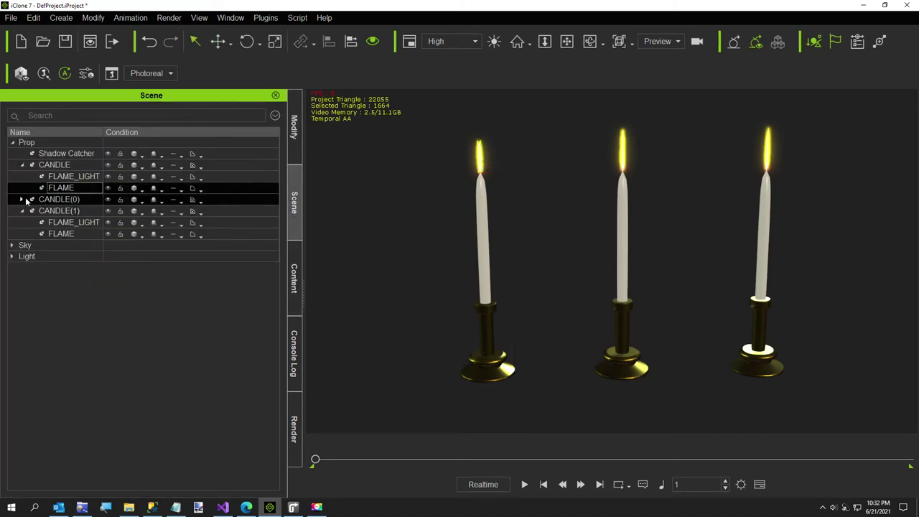
{"action": "left_click", "coordinate": [22, 199]}
{"action": "left_click", "coordinate": [61, 210]}
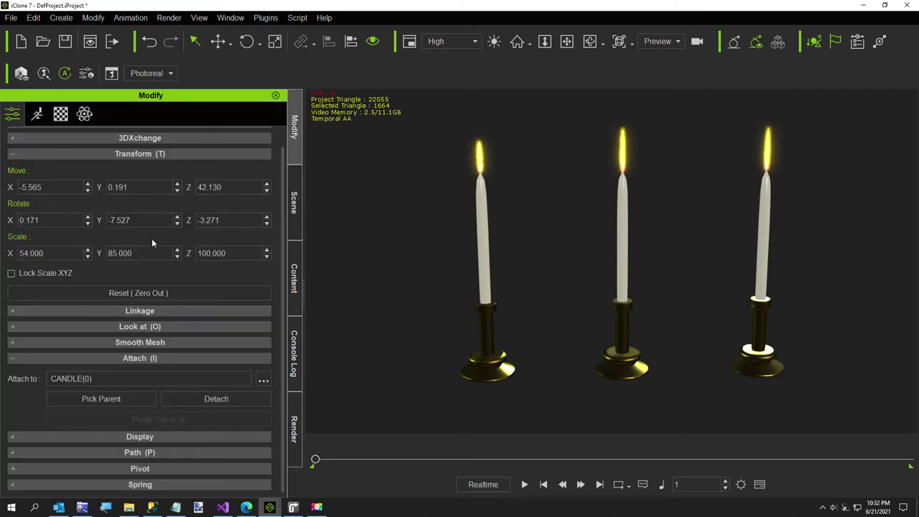
Step: Detach CANDLE(0)'s flame and animate it with Candle.py at default settings
{"action": "left_click", "coordinate": [205, 404]}
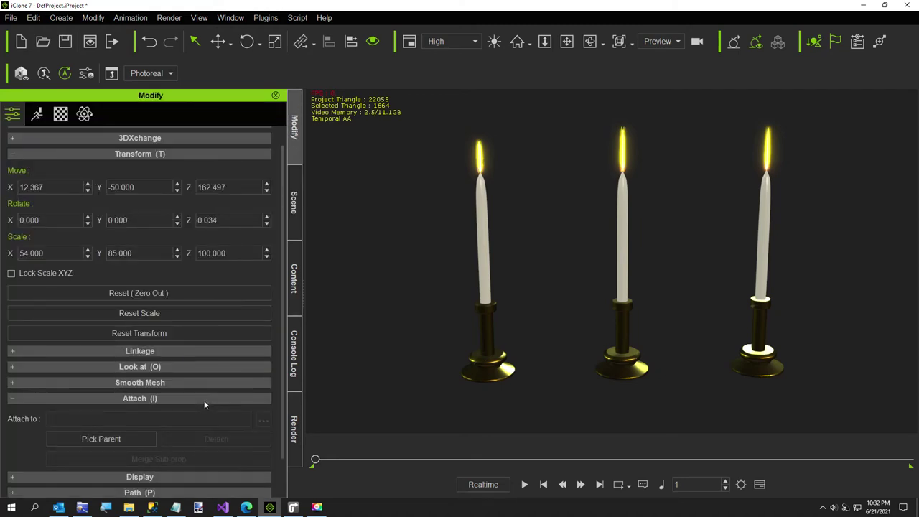
{"action": "left_click", "coordinate": [298, 19]}
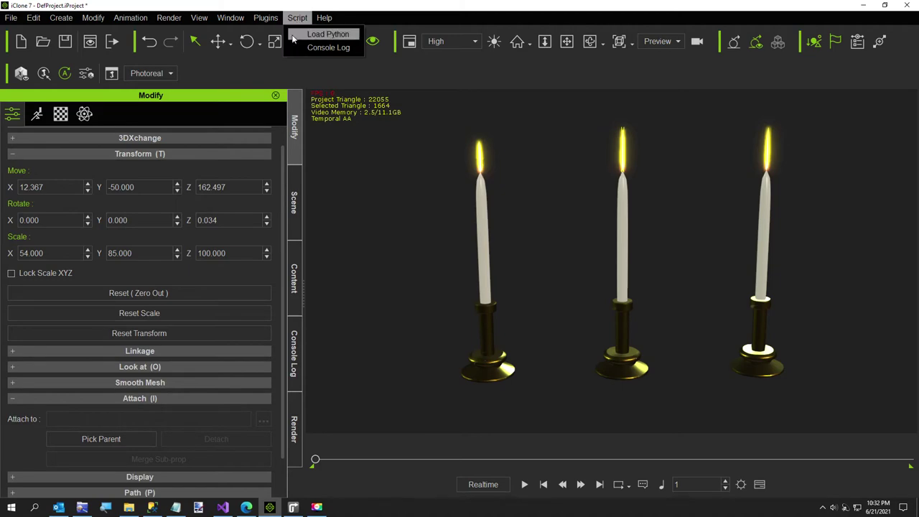
{"action": "left_click", "coordinate": [295, 36]}
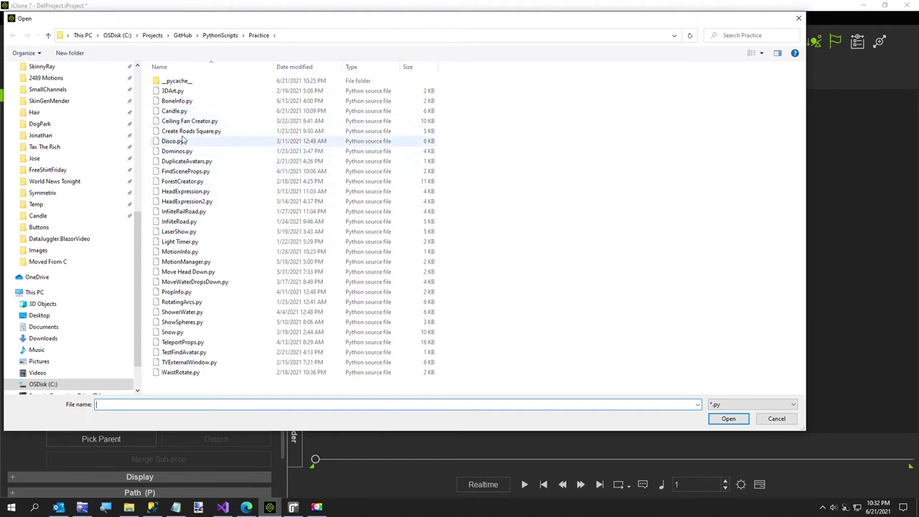
{"action": "double_click", "coordinate": [177, 111]}
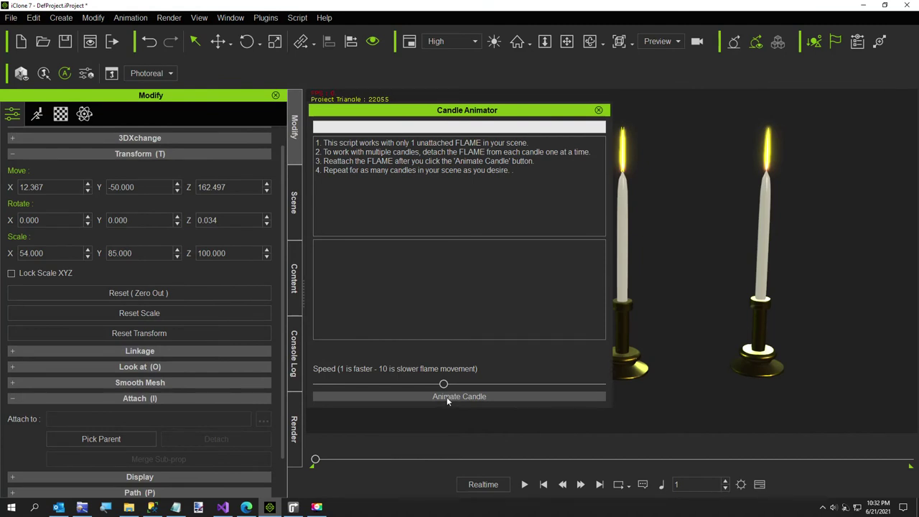
{"action": "left_click", "coordinate": [447, 399]}
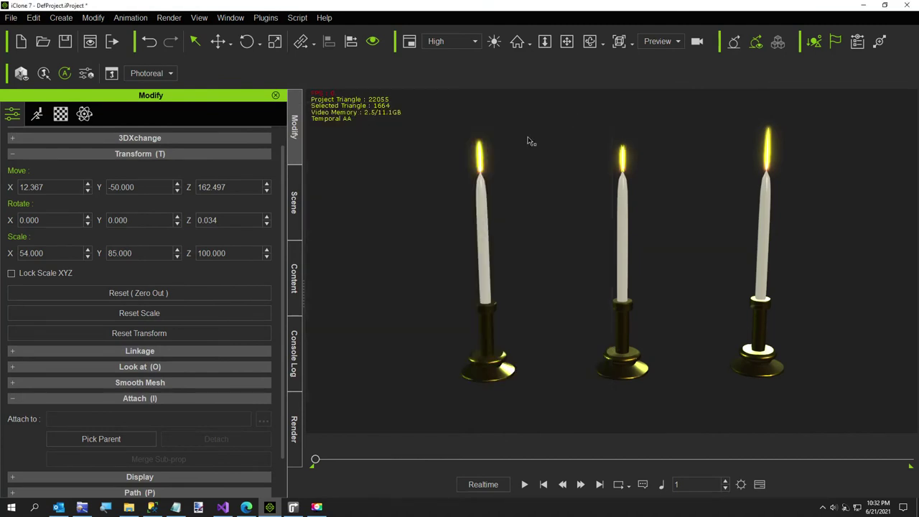
{"action": "left_click", "coordinate": [599, 111]}
Step: Reattach the flame to CANDLE(0) with Pick Parent, then select the flame under CANDLE(1)
{"action": "left_click", "coordinate": [120, 439]}
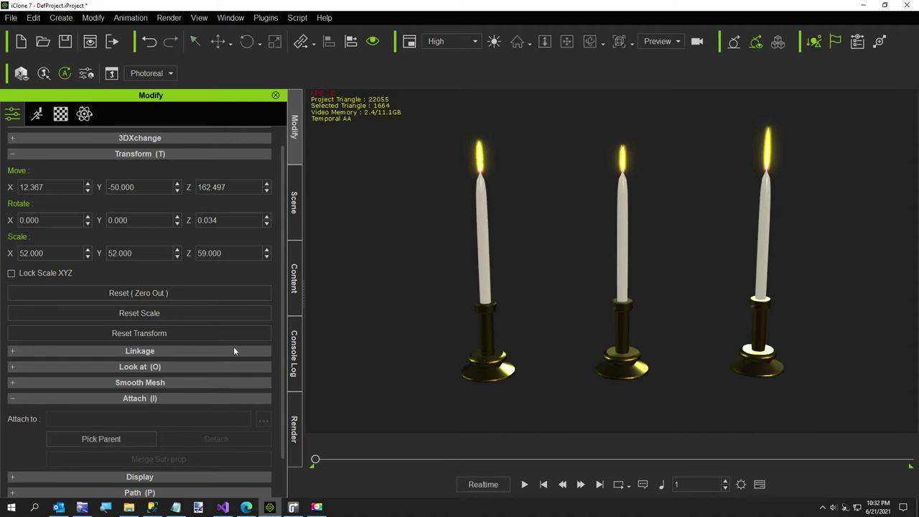
{"action": "left_click", "coordinate": [294, 203]}
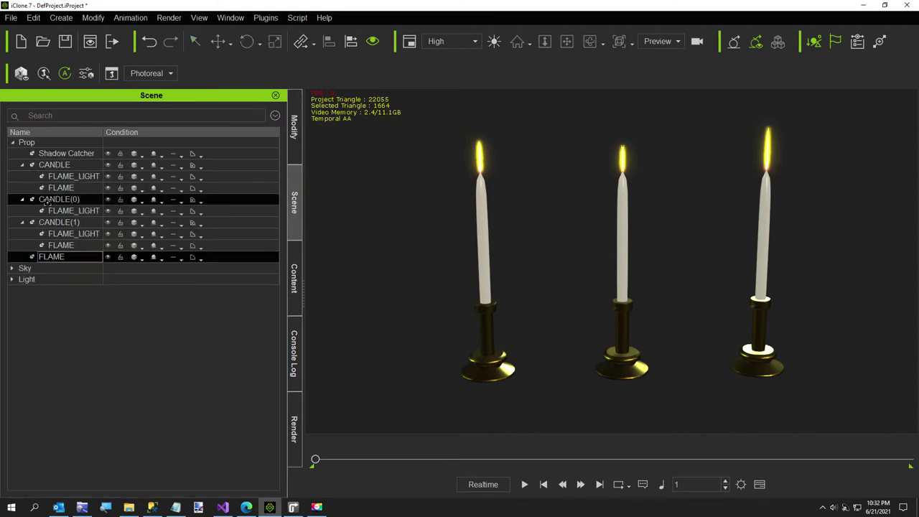
{"action": "left_click", "coordinate": [45, 199]}
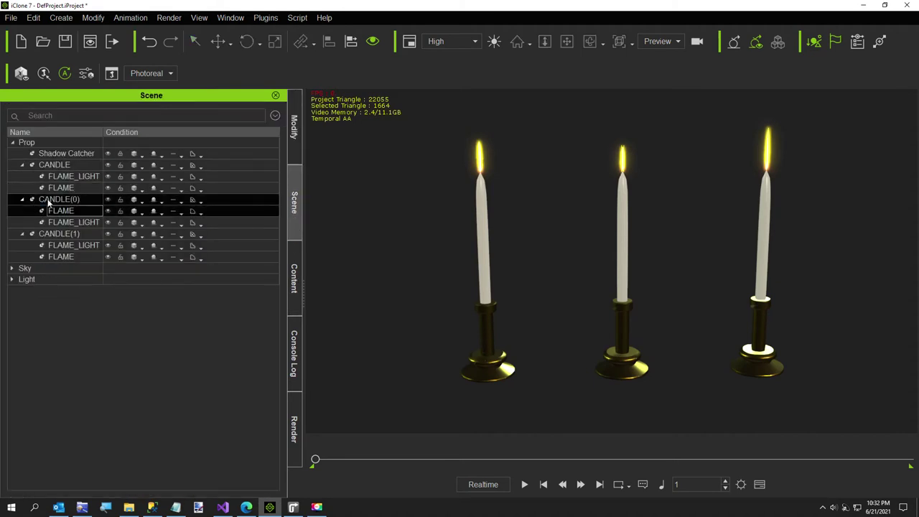
{"action": "left_click", "coordinate": [72, 256]}
{"action": "left_click", "coordinate": [294, 126]}
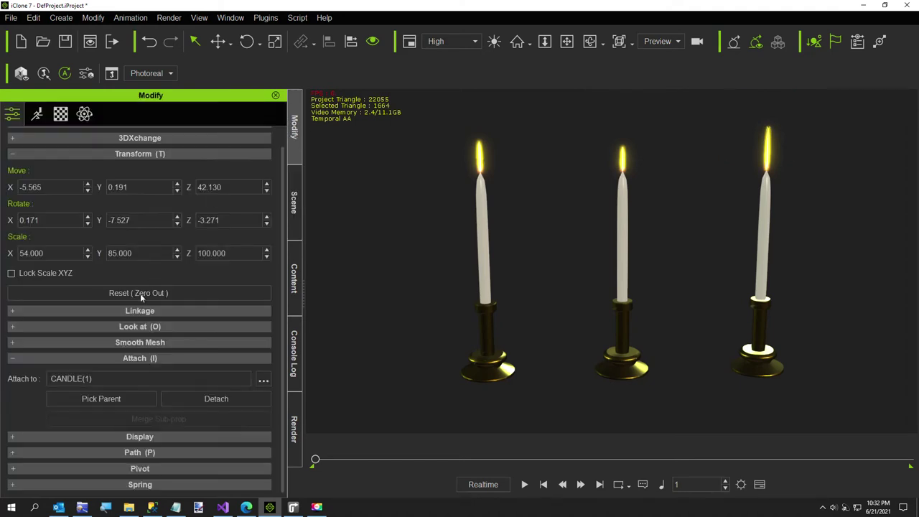
Step: Detach CANDLE(1)'s flame and animate it with Candle.py at a faster Speed setting
{"action": "left_click", "coordinate": [216, 398]}
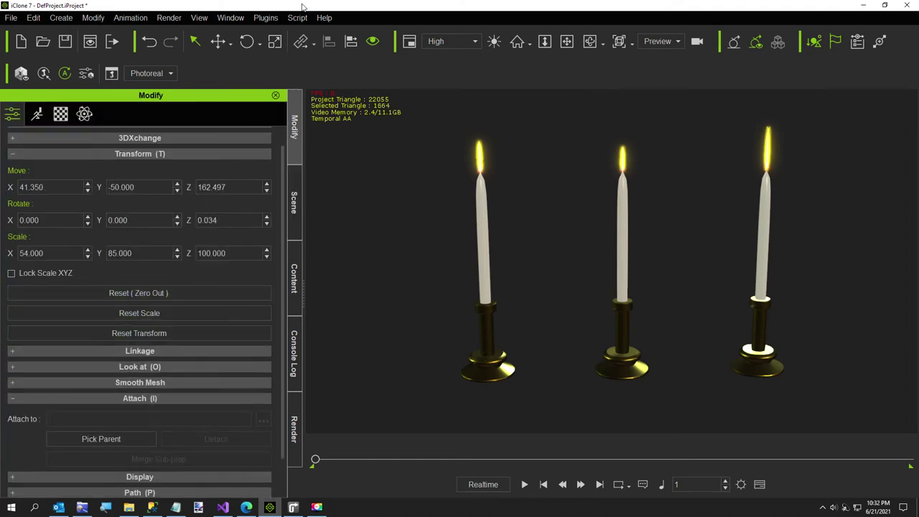
{"action": "left_click", "coordinate": [297, 17]}
{"action": "left_click", "coordinate": [325, 33]}
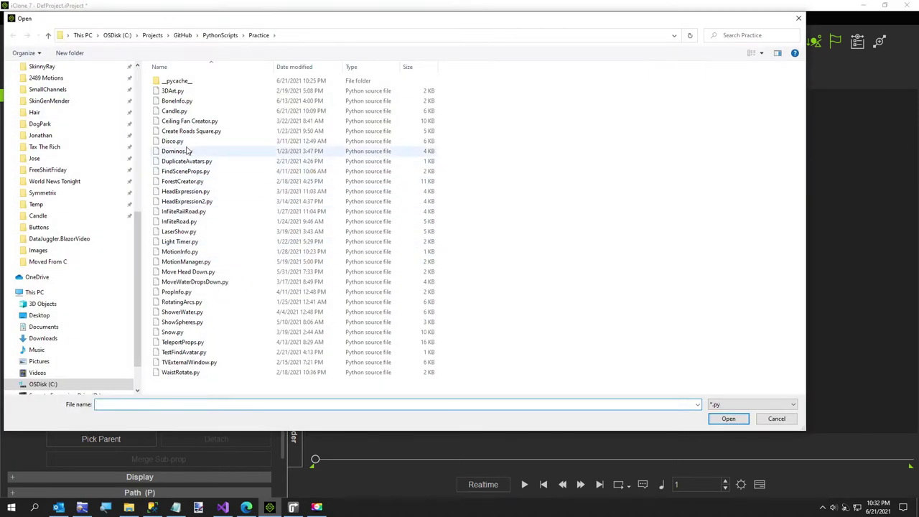
{"action": "double_click", "coordinate": [174, 110]}
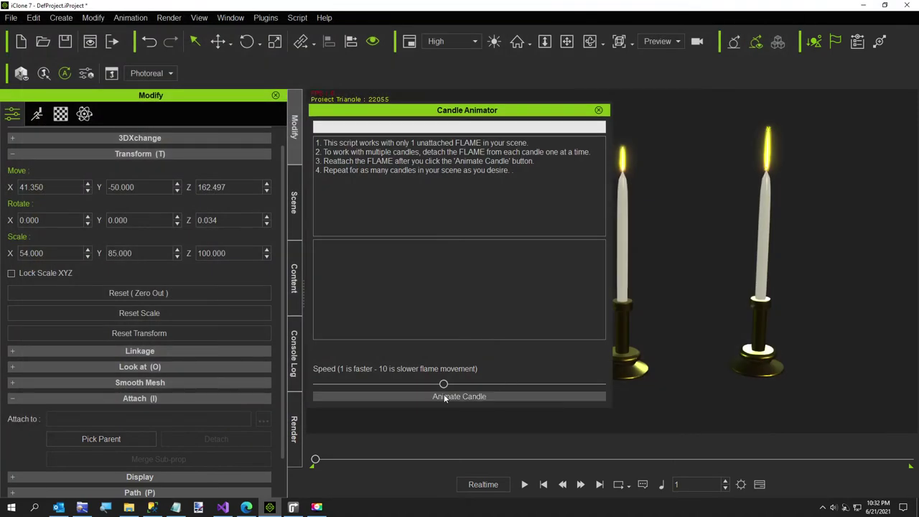
{"action": "left_click_drag", "start_coordinate": [443, 384], "coordinate": [389, 388]}
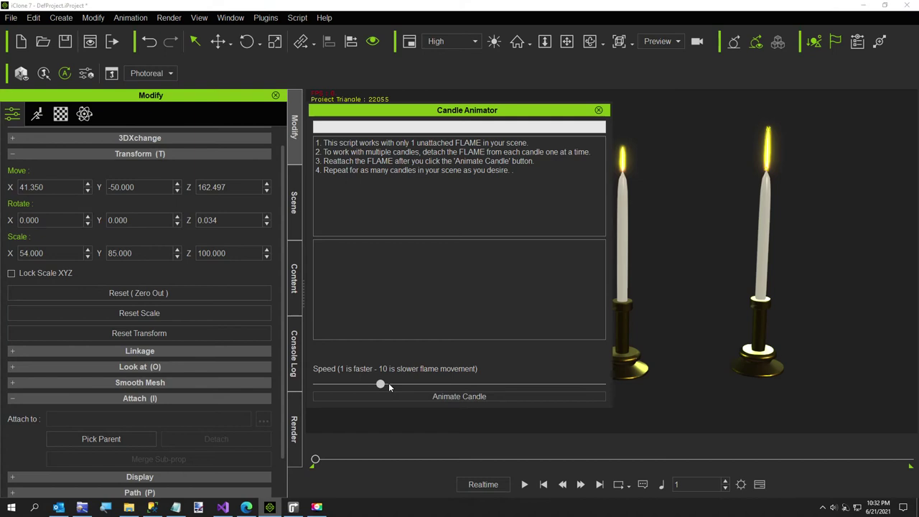
{"action": "left_click", "coordinate": [426, 398]}
{"action": "left_click", "coordinate": [598, 110]}
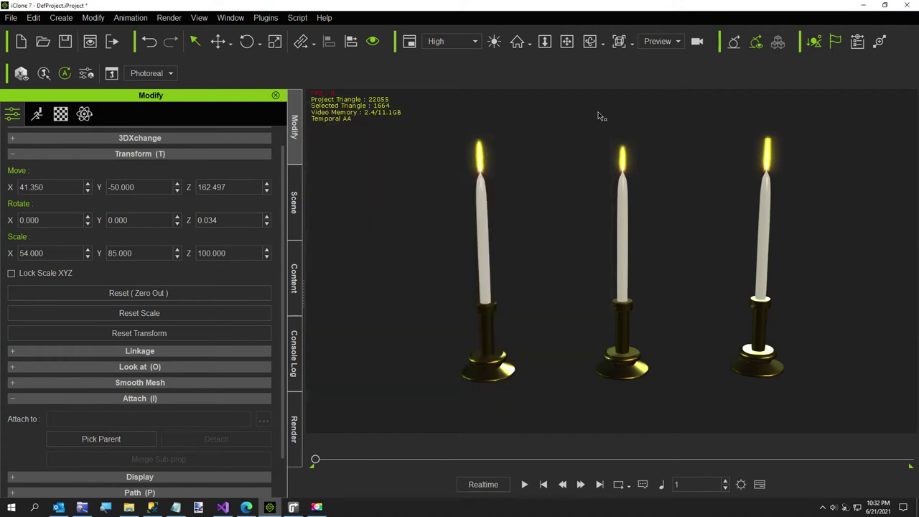
Step: Reattach the flame to CANDLE(1) with Pick Parent and play all three candles
{"action": "left_click", "coordinate": [295, 204]}
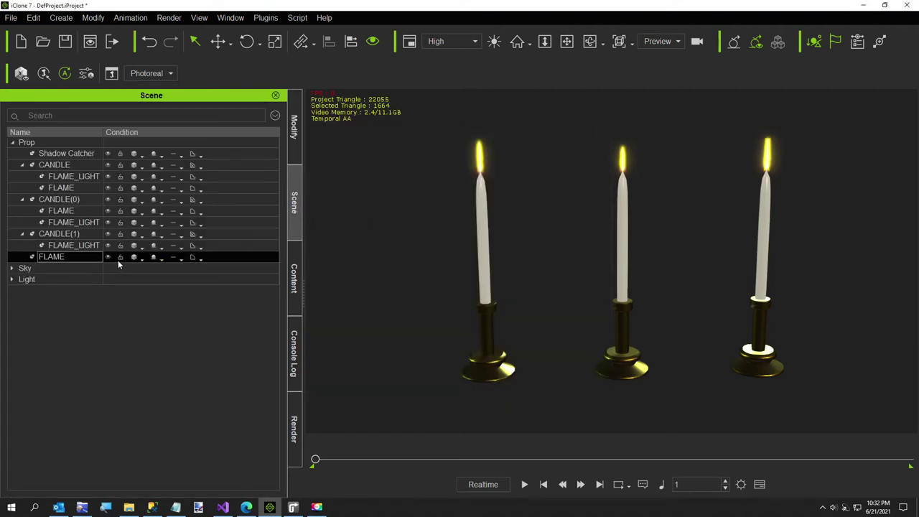
{"action": "left_click", "coordinate": [295, 127]}
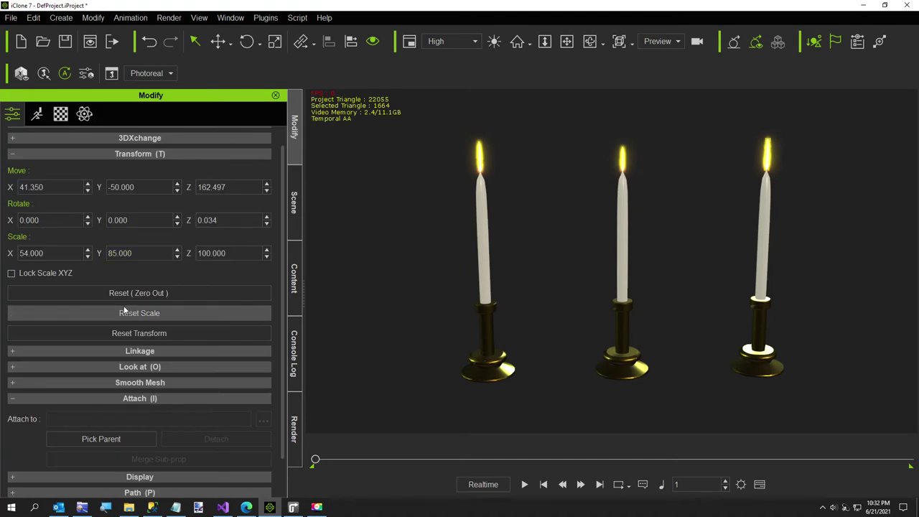
{"action": "left_click", "coordinate": [101, 439]}
{"action": "left_click", "coordinate": [295, 201]}
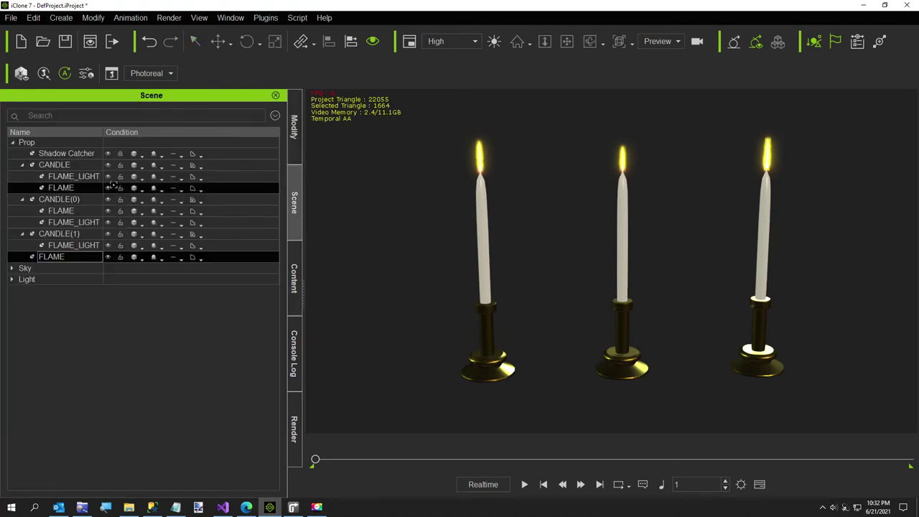
{"action": "left_click", "coordinate": [57, 233]}
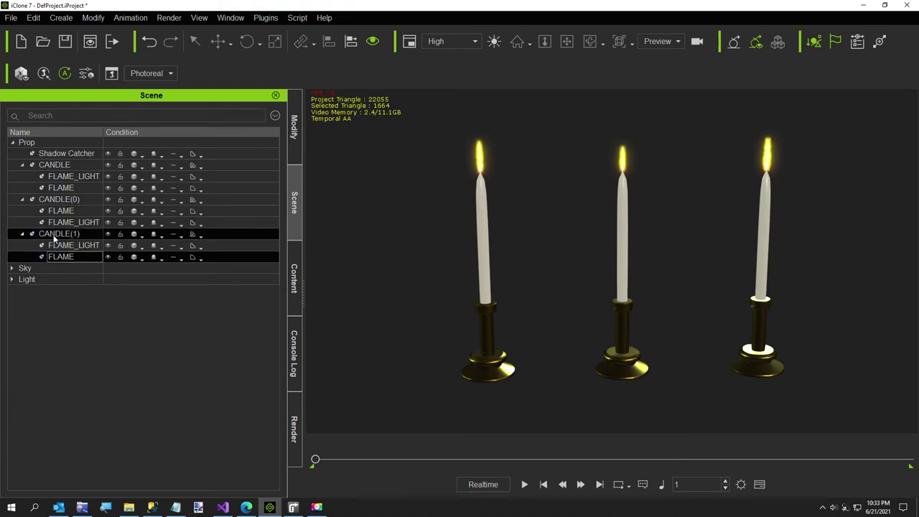
{"action": "left_click", "coordinate": [525, 485]}
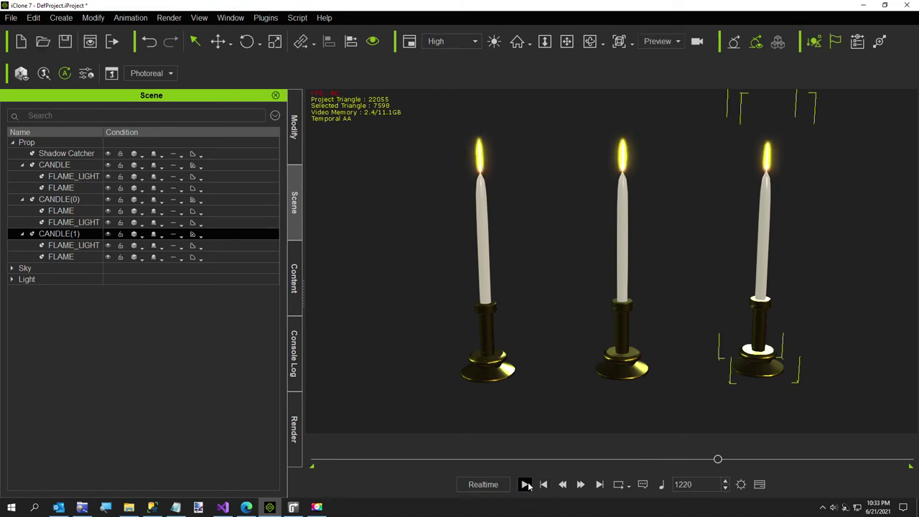
Step: Rewind to frame 1, pan the view right, and select the CANDLE prop
{"action": "left_click", "coordinate": [544, 484]}
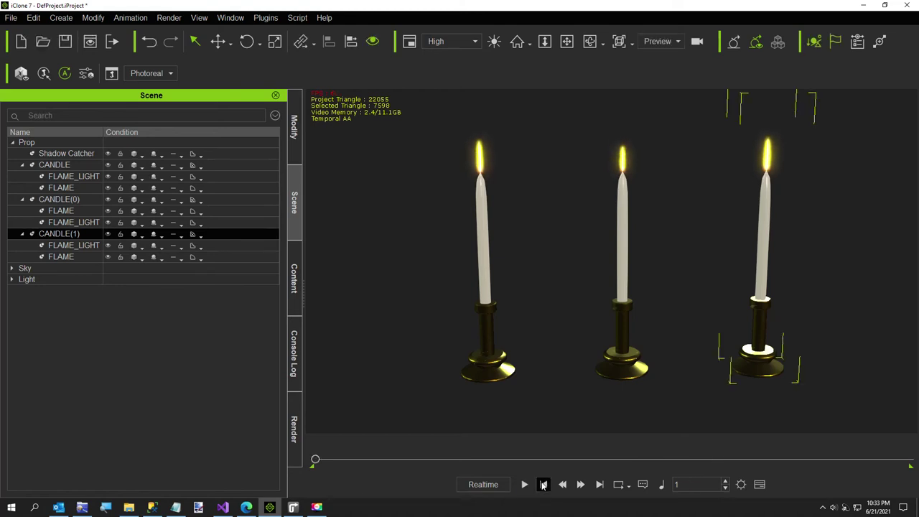
{"action": "middle_click_drag", "start_coordinate": [528, 415], "coordinate": [624, 416]}
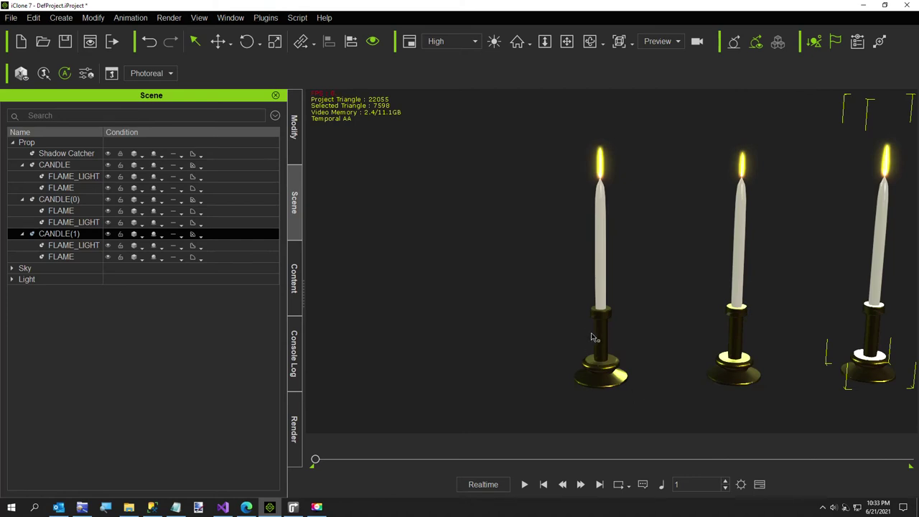
{"action": "left_click", "coordinate": [705, 365]}
{"action": "left_click", "coordinate": [63, 166]}
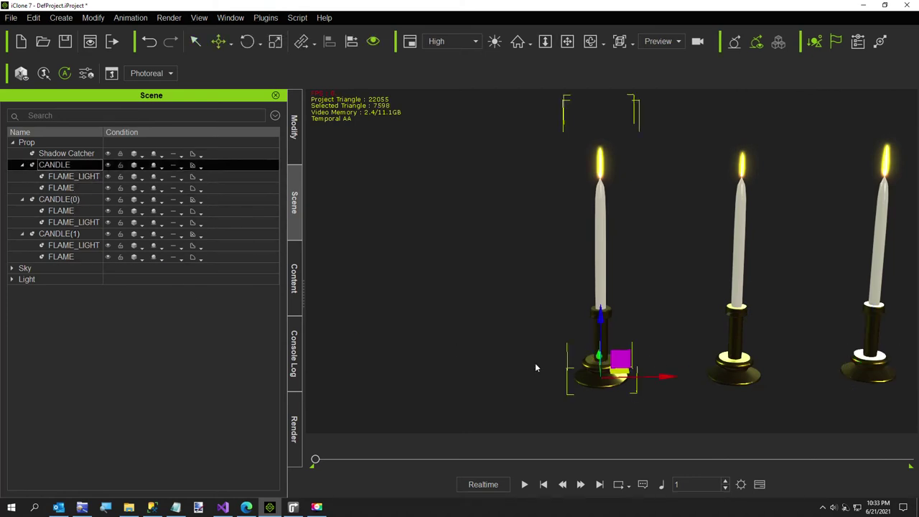
Step: At frame 90, key CANDLE moved far left along X, then rewind to frame 1
{"action": "double_click", "coordinate": [699, 484]}
{"action": "type", "text": "90"}
{"action": "key", "text": "Return"}
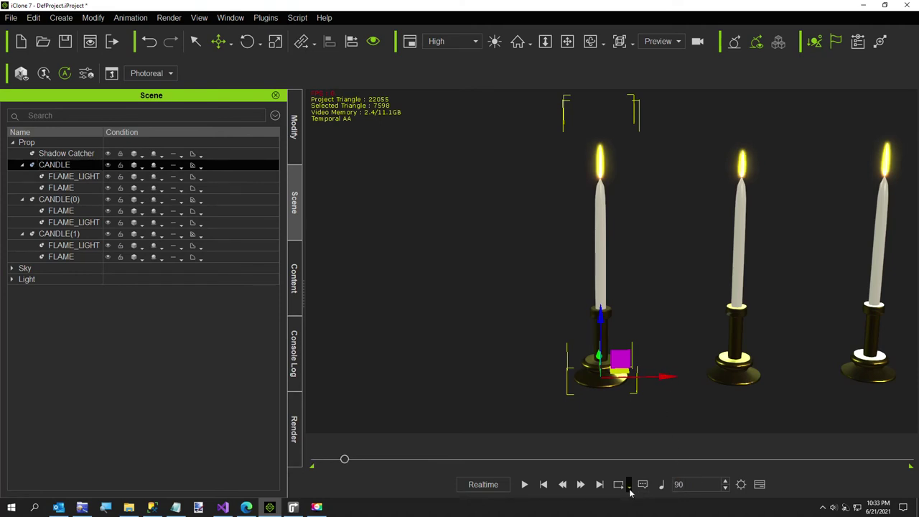
{"action": "left_click_drag", "start_coordinate": [663, 377], "coordinate": [417, 382], "text": "shift"}
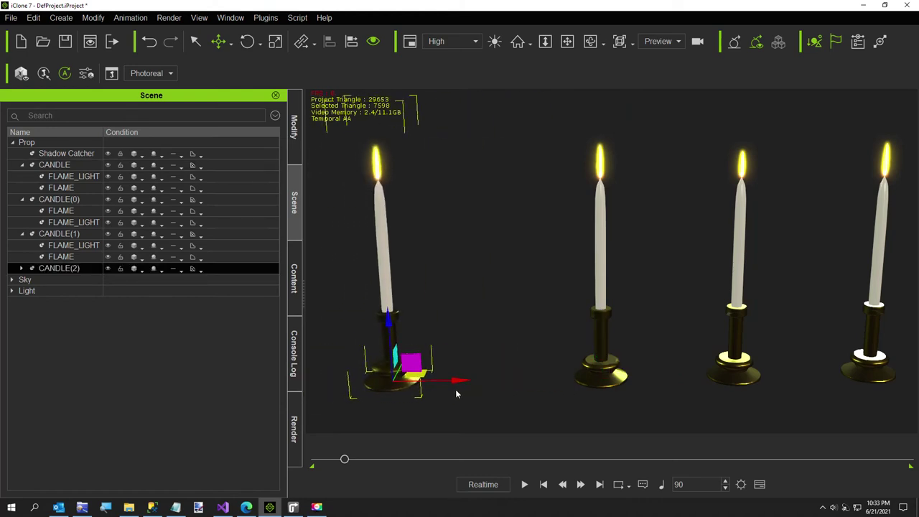
{"action": "key", "text": "Delete"}
{"action": "left_click", "coordinate": [590, 379]}
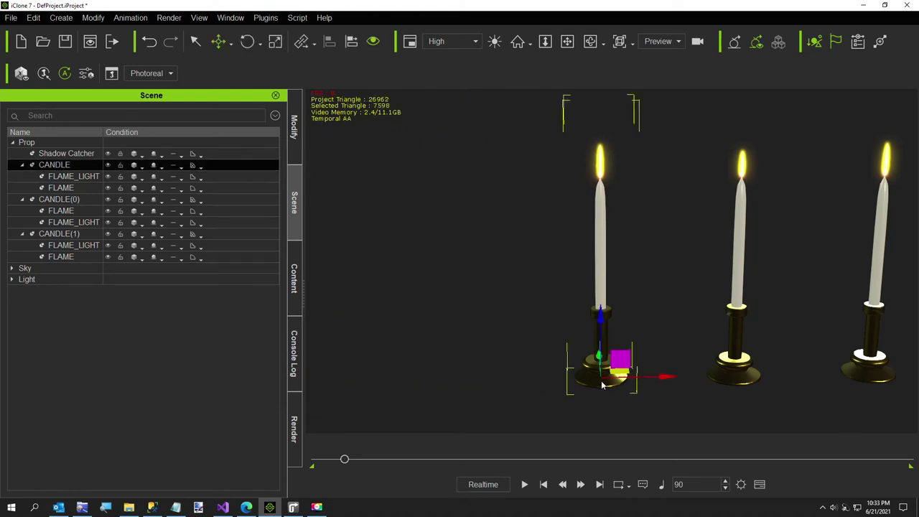
{"action": "left_click_drag", "start_coordinate": [665, 377], "coordinate": [442, 380]}
{"action": "left_click", "coordinate": [545, 484]}
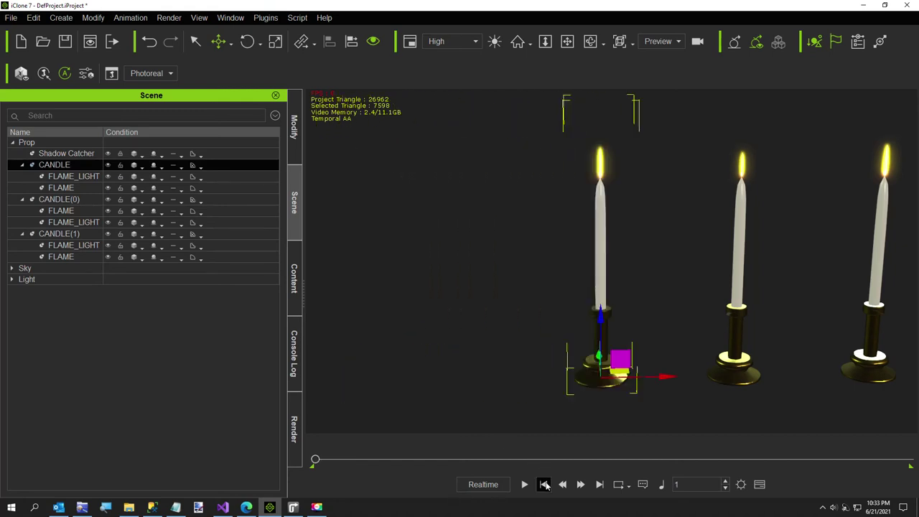
Step: Start playback to watch the first CANDLE slide left away from the other two candles
{"action": "left_click", "coordinate": [525, 484]}
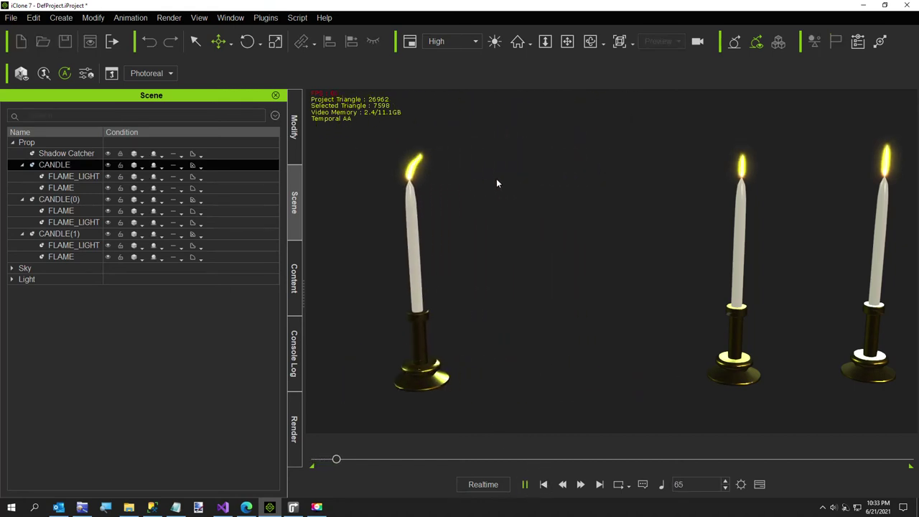